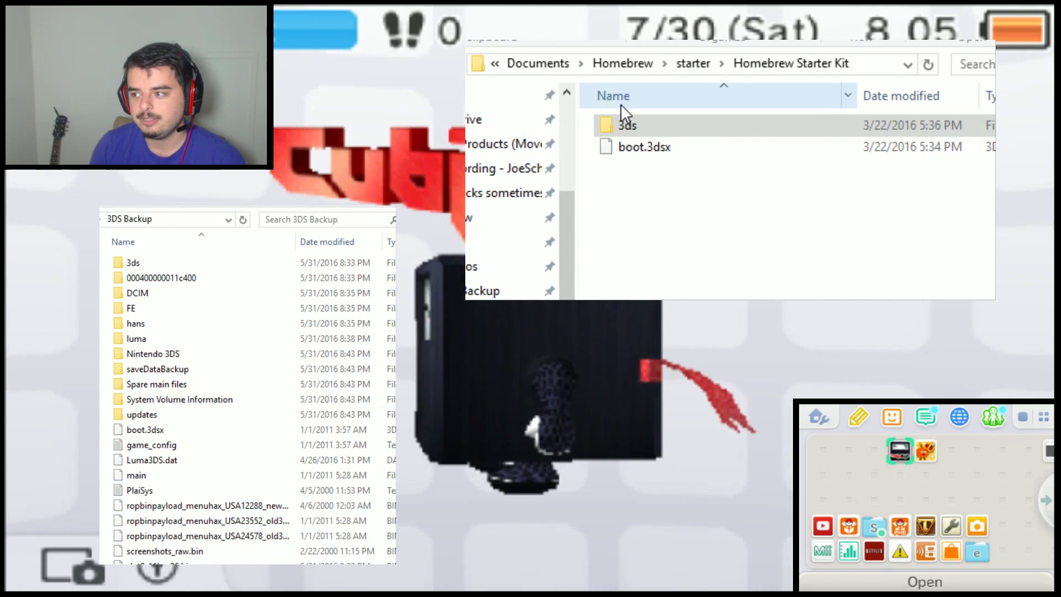
Select and deselect the Starter Kit items, then move Freakyforms Deluxe beside Cubic Ninja in 3DS Backup
key("ctrl+a")
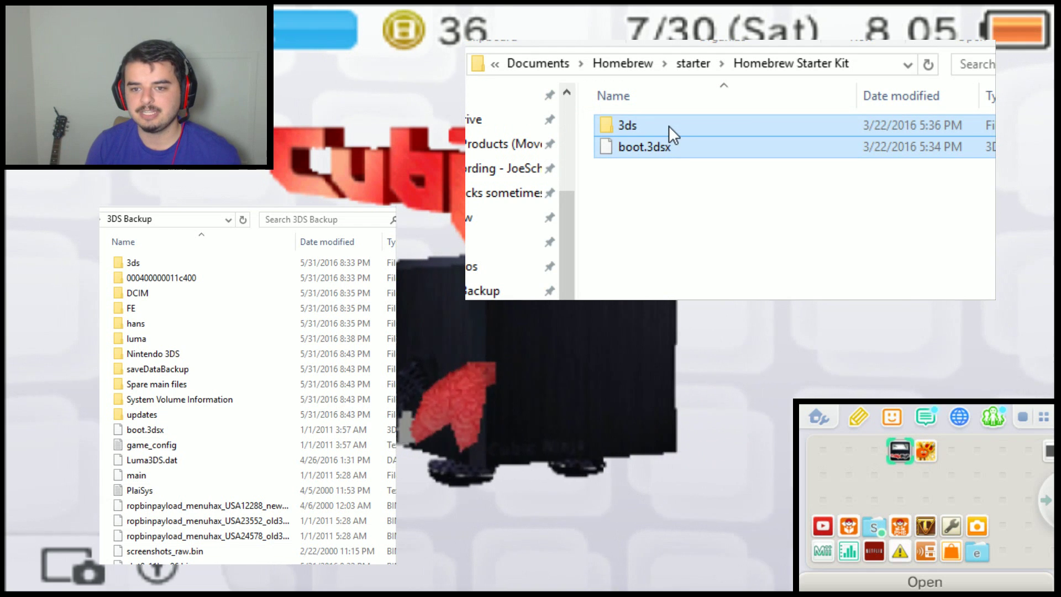
scroll(327, 366, "right", 3)
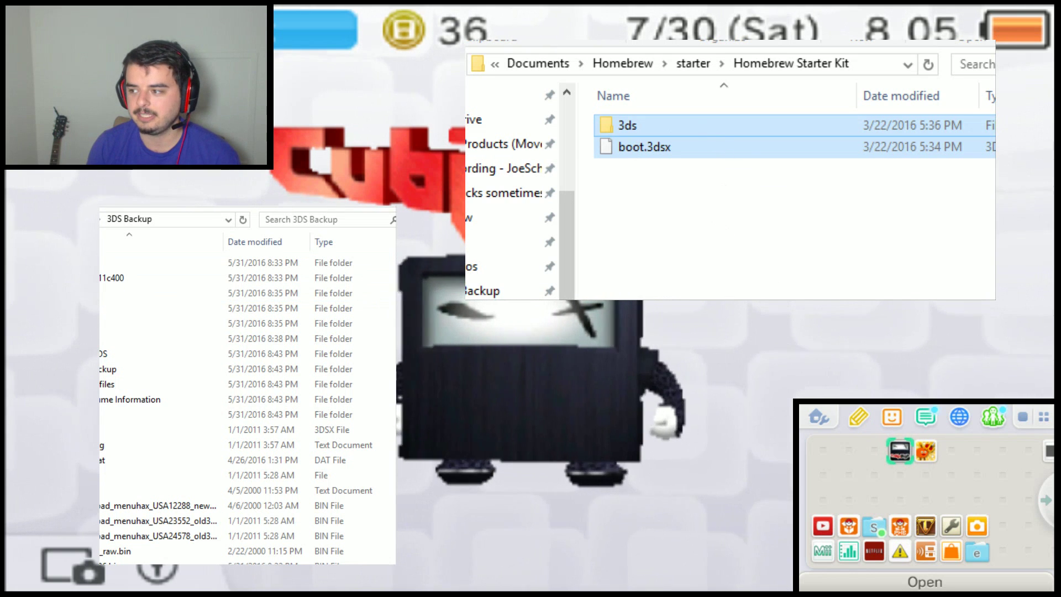
left_click(722, 191)
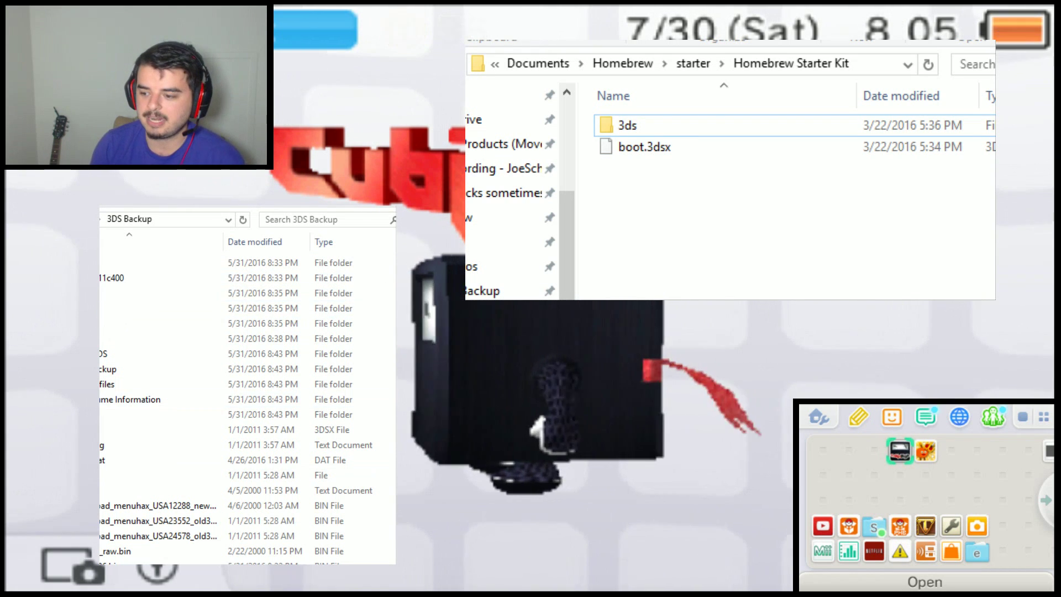
left_click(197, 560)
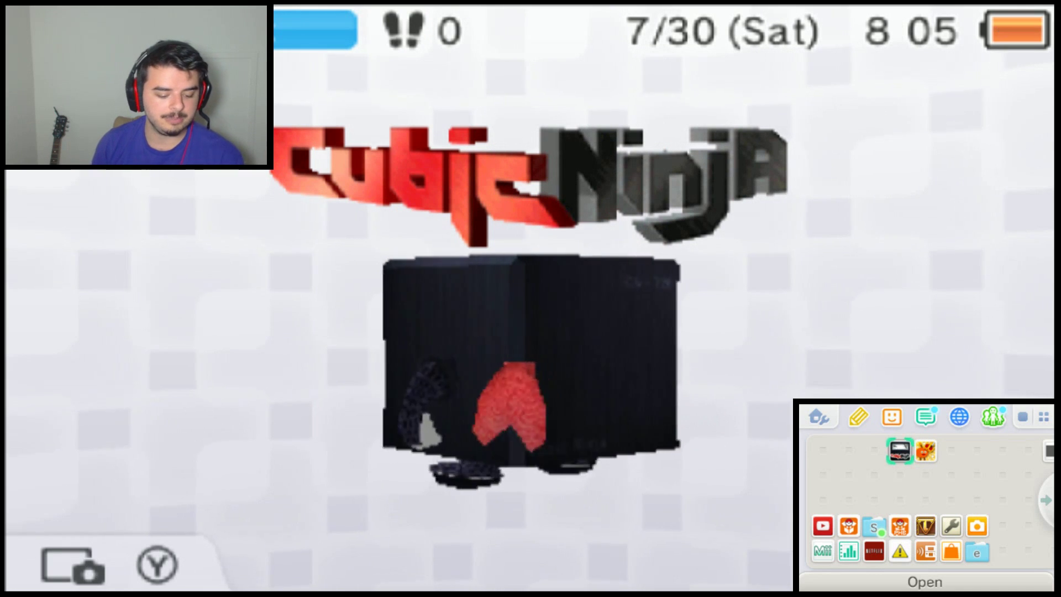
left_click(926, 451)
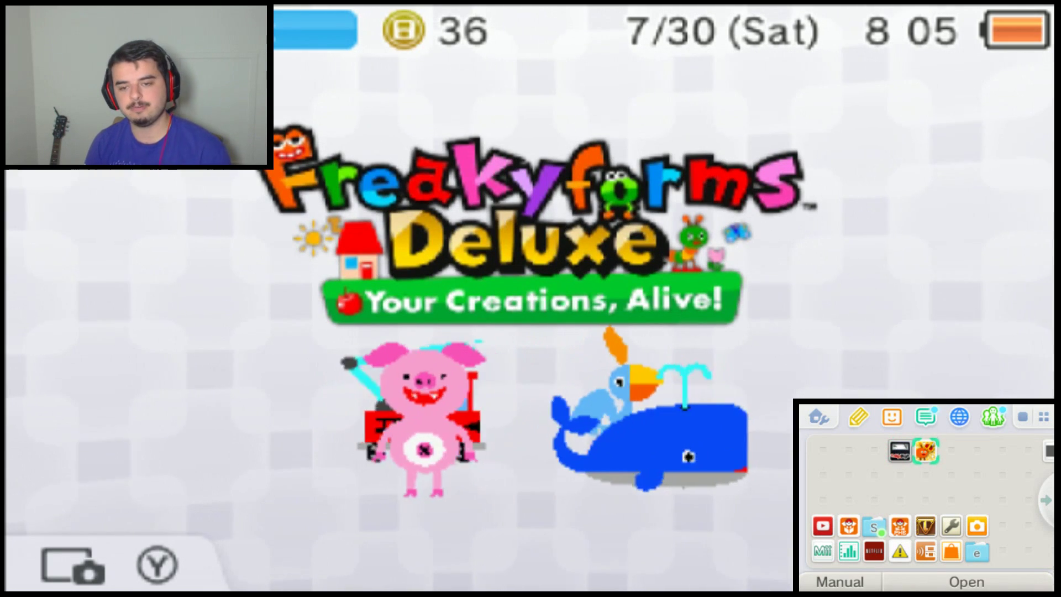
left_click(874, 450)
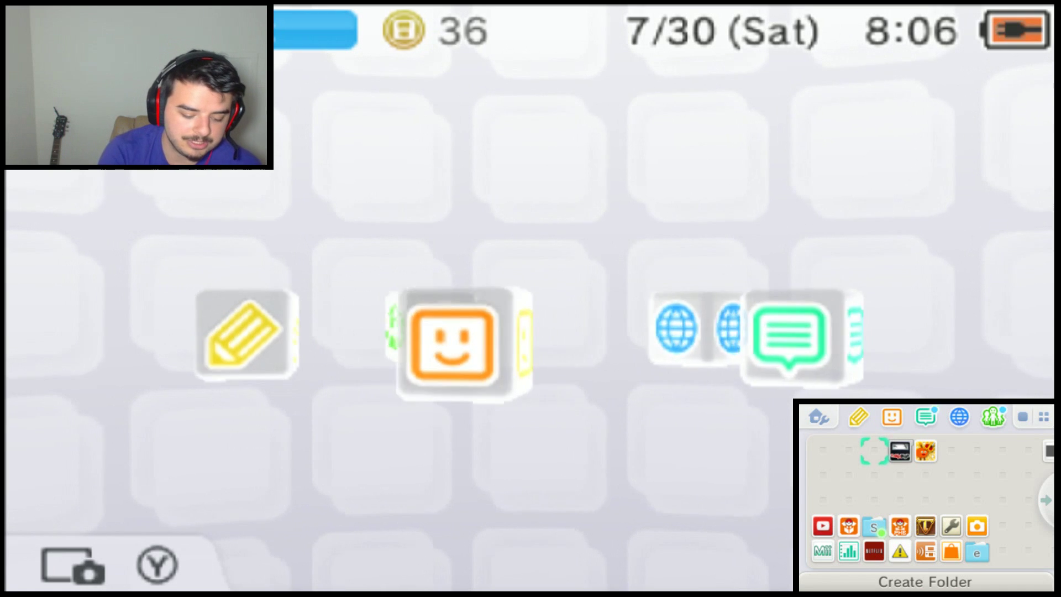
Launch the Internet Browser, skip the welcome message, and pick Google as the search engine
left_click(960, 417)
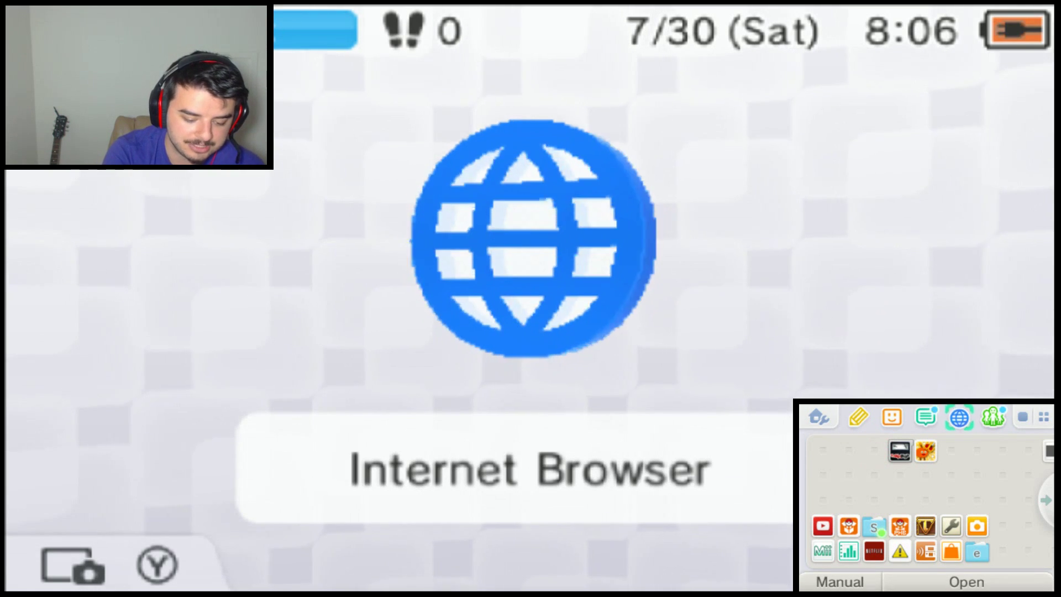
key("a")
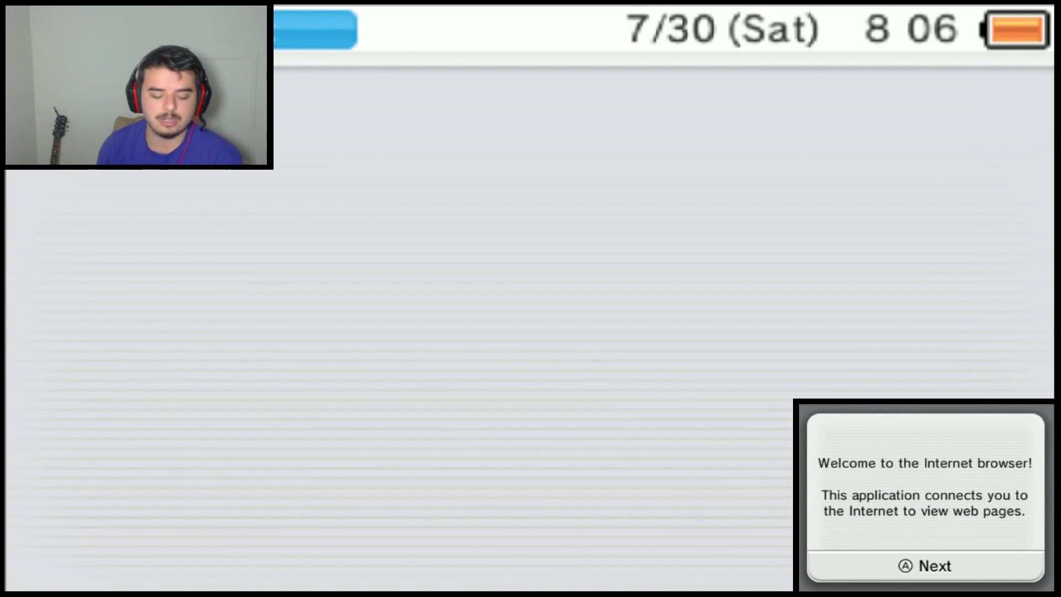
key("a")
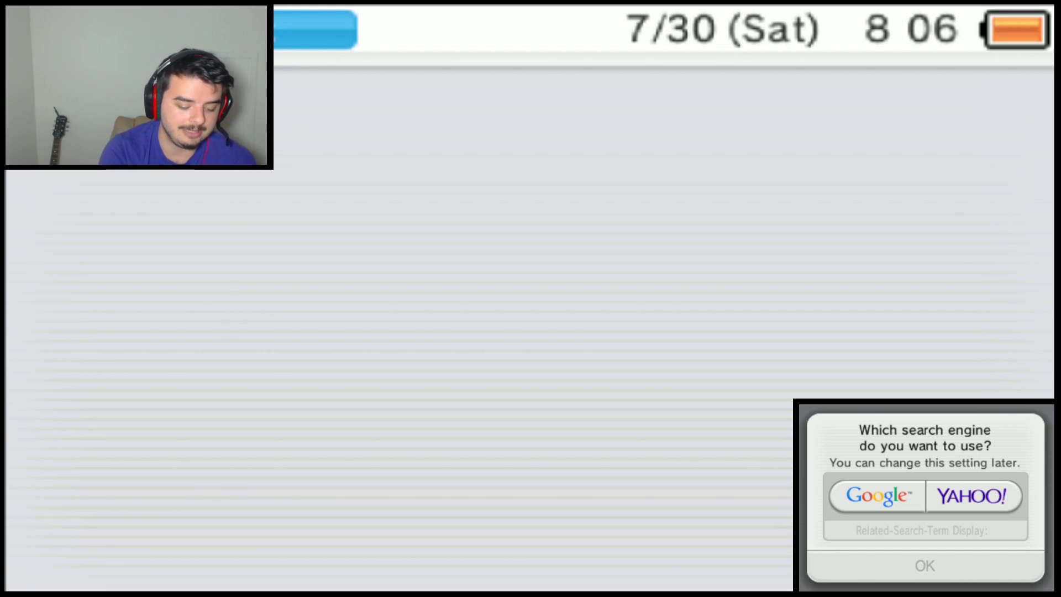
left_click(877, 495)
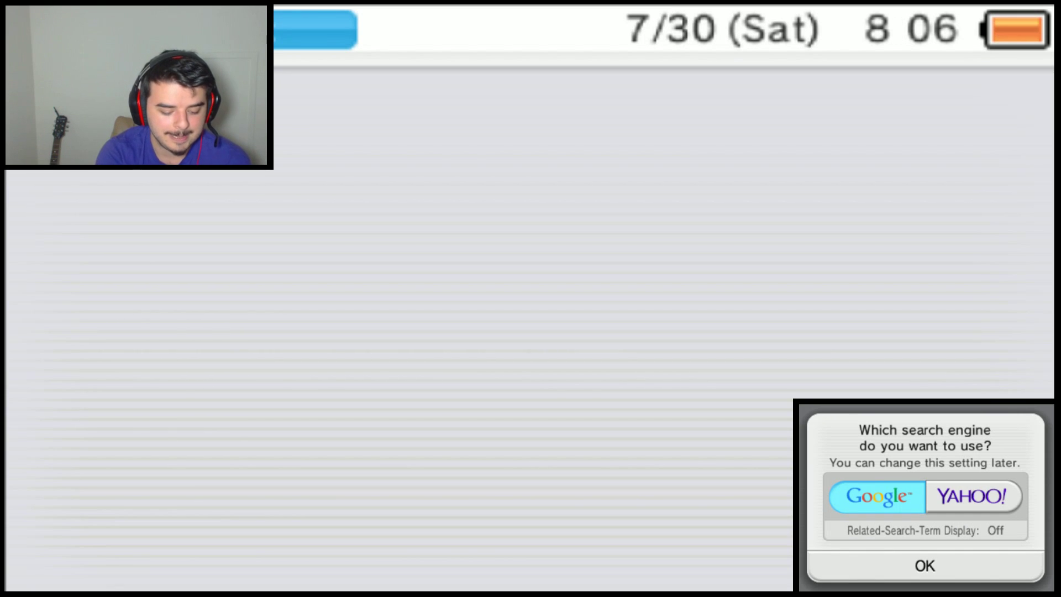
left_click(924, 565)
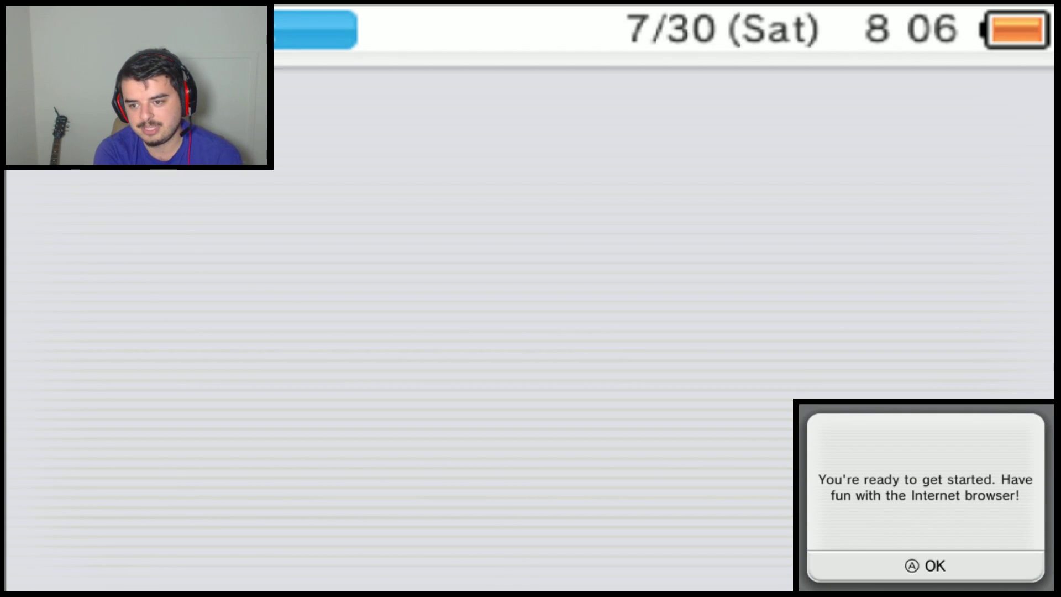
left_click(925, 565)
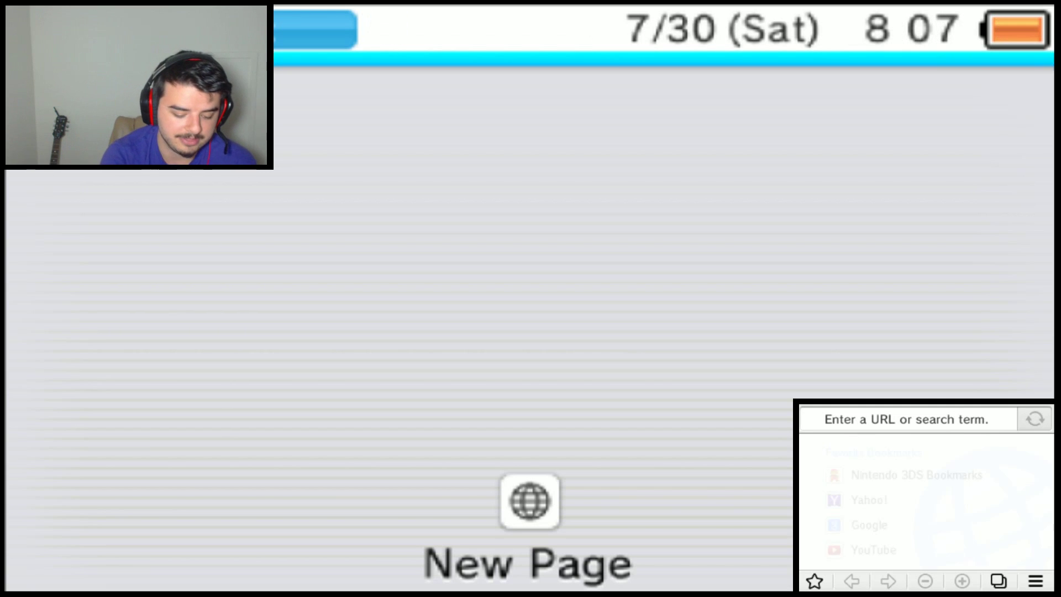
left_click(907, 419)
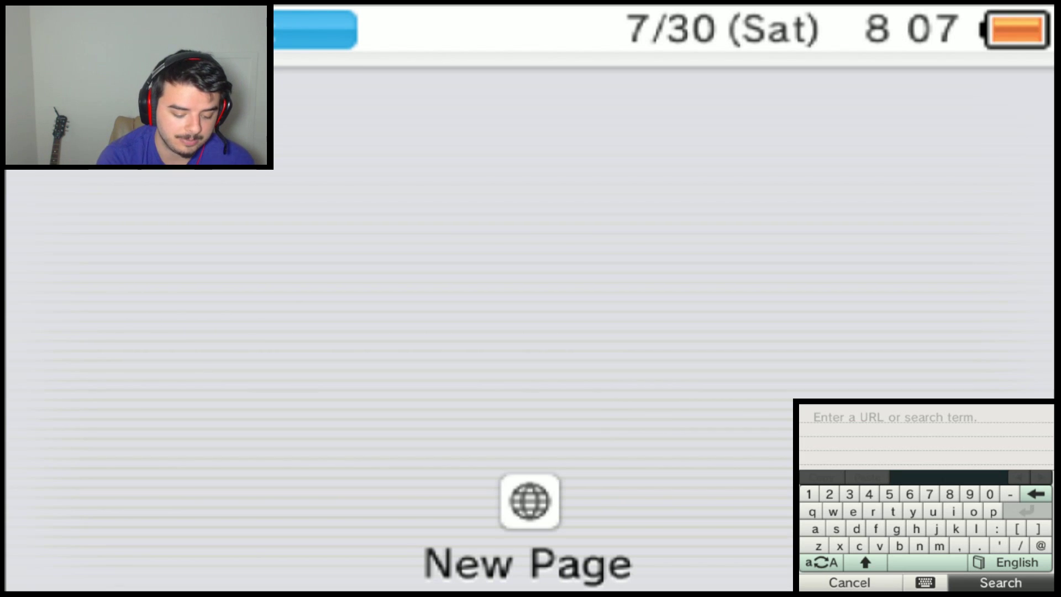
type("ht")
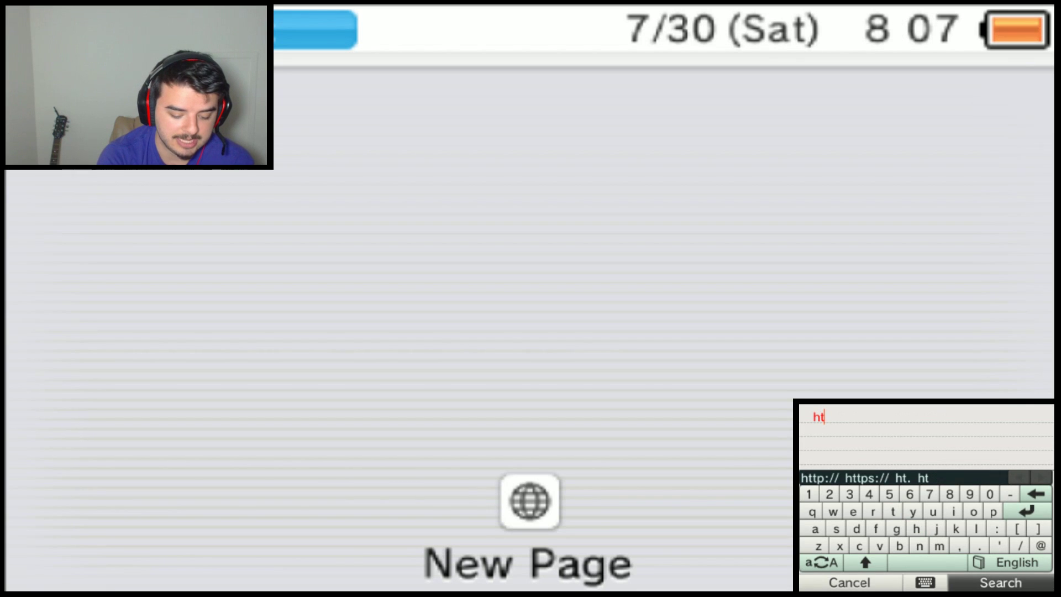
type("tps://yls8.mtheall.")
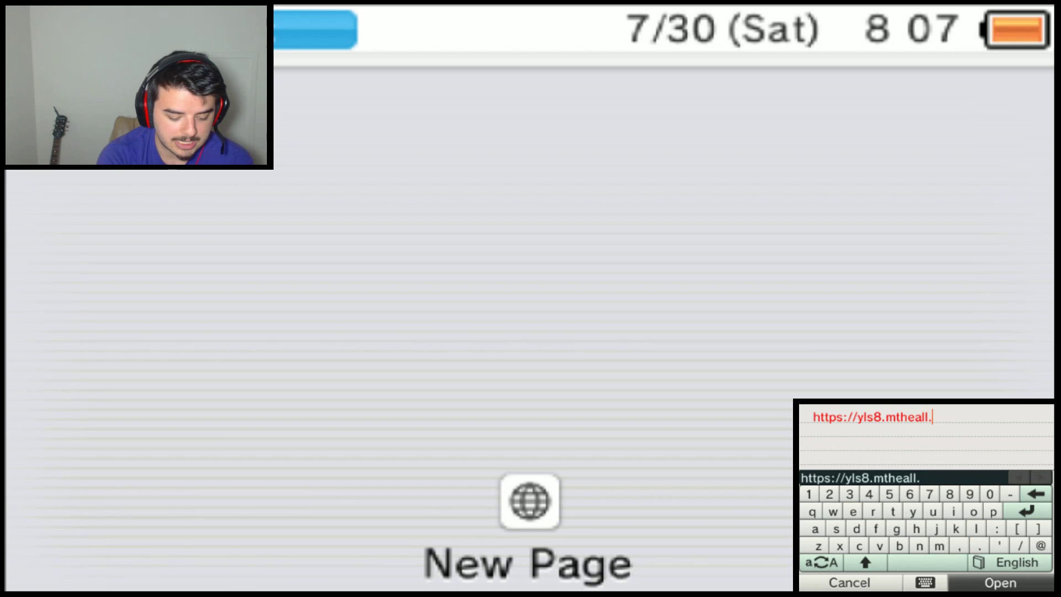
type("/")
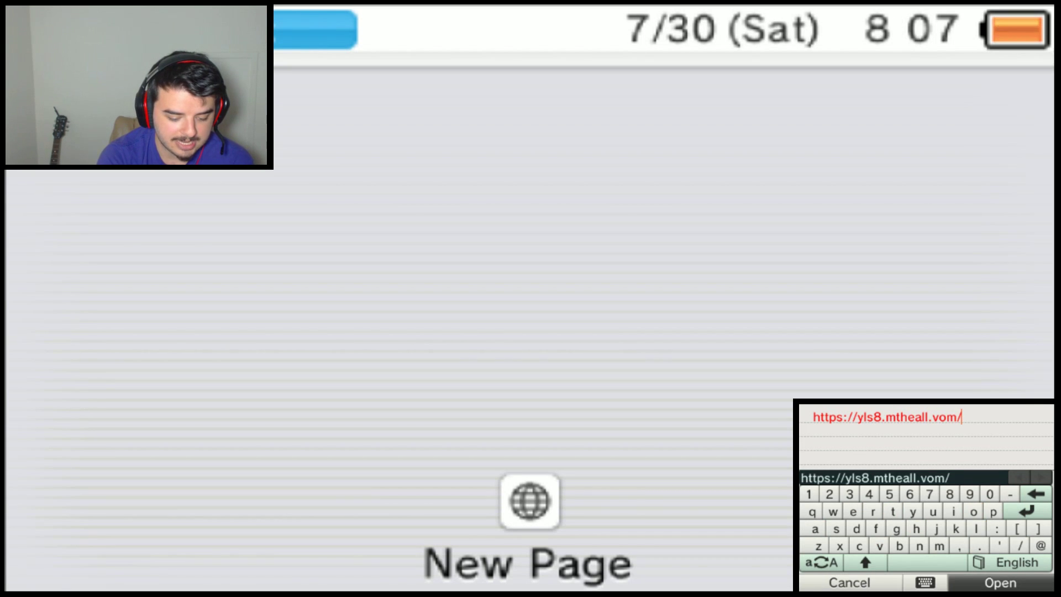
key("BackSpace")
key("BackSpace")
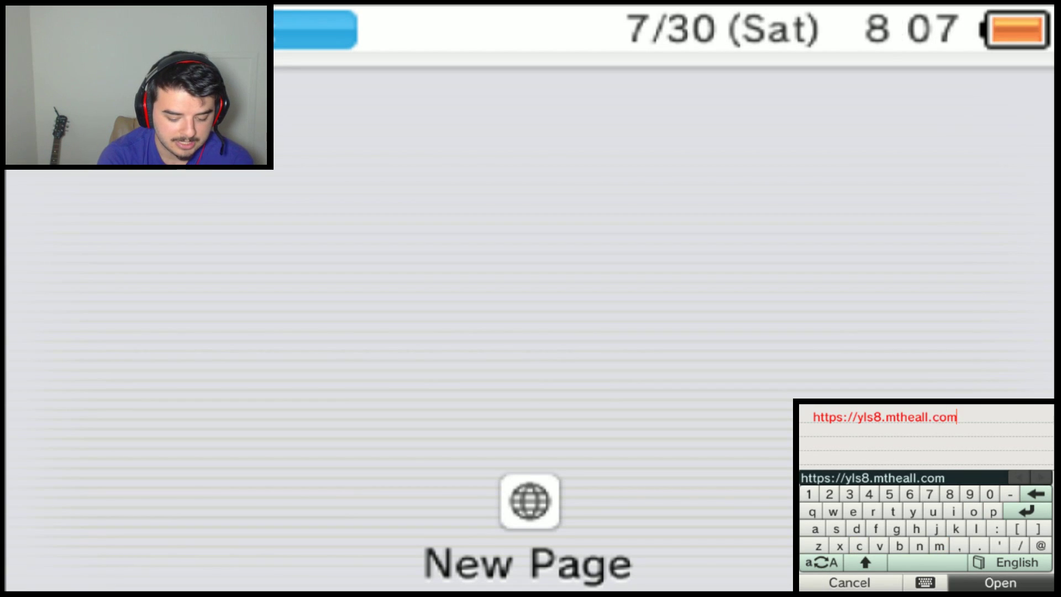
type("sbrowserhax")
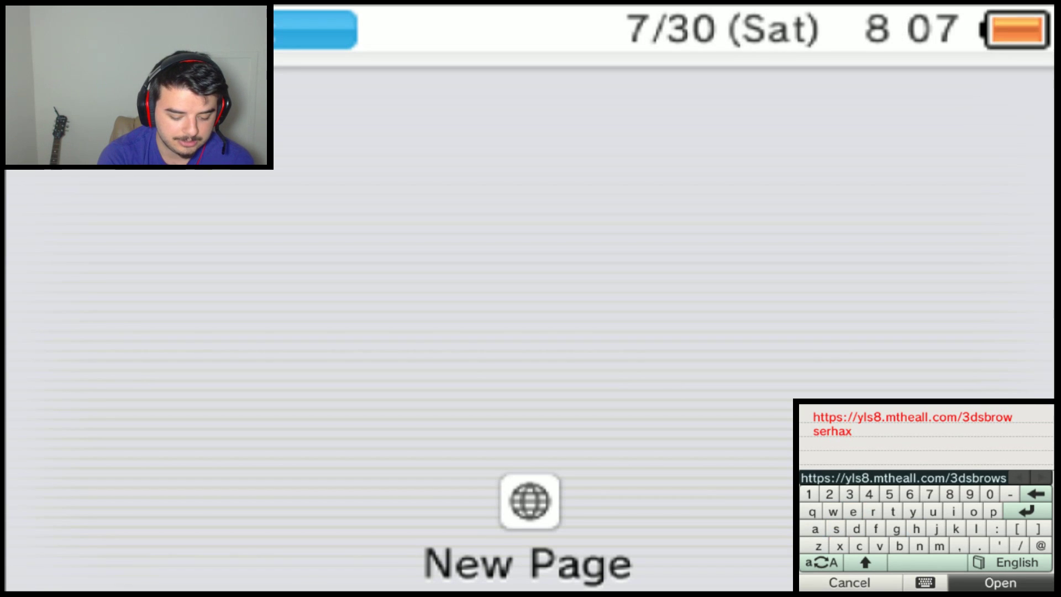
type("php")
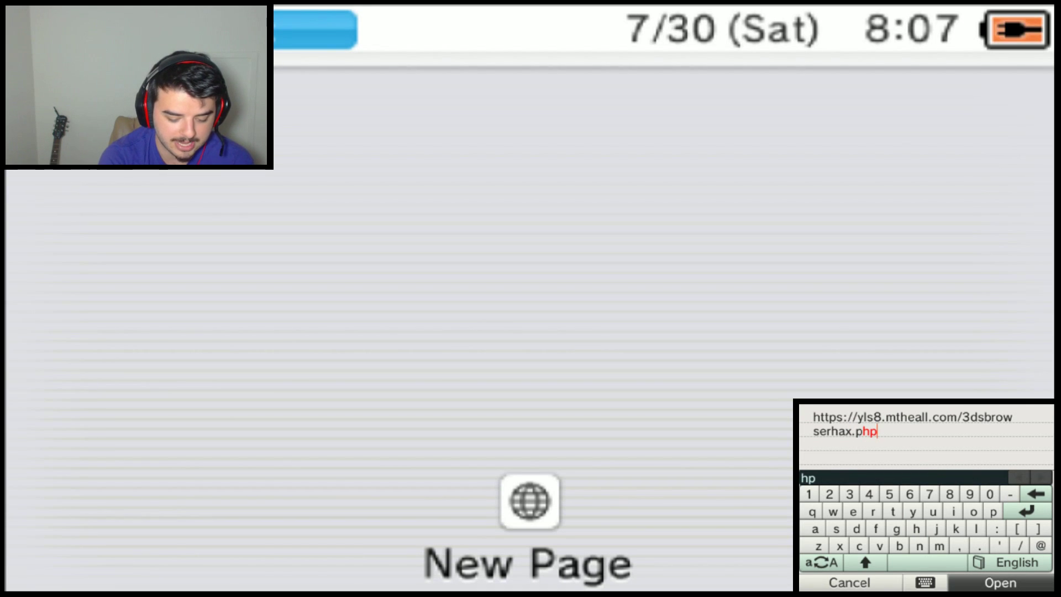
key("Return")
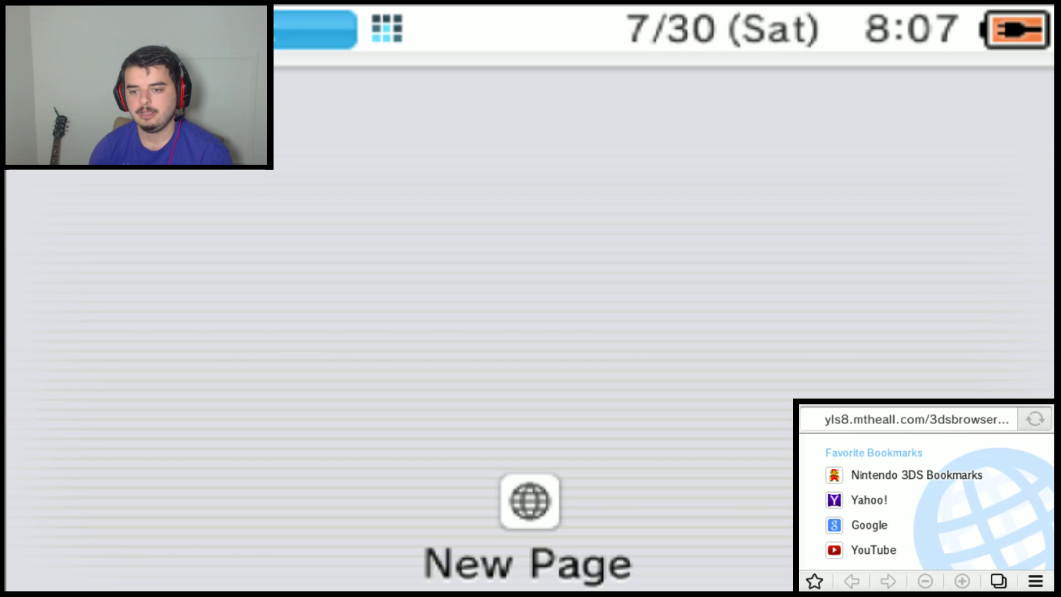
Accept the certificate warning and zoom in on the 3dsbrowserhax page's introductory paragraph
key("a")
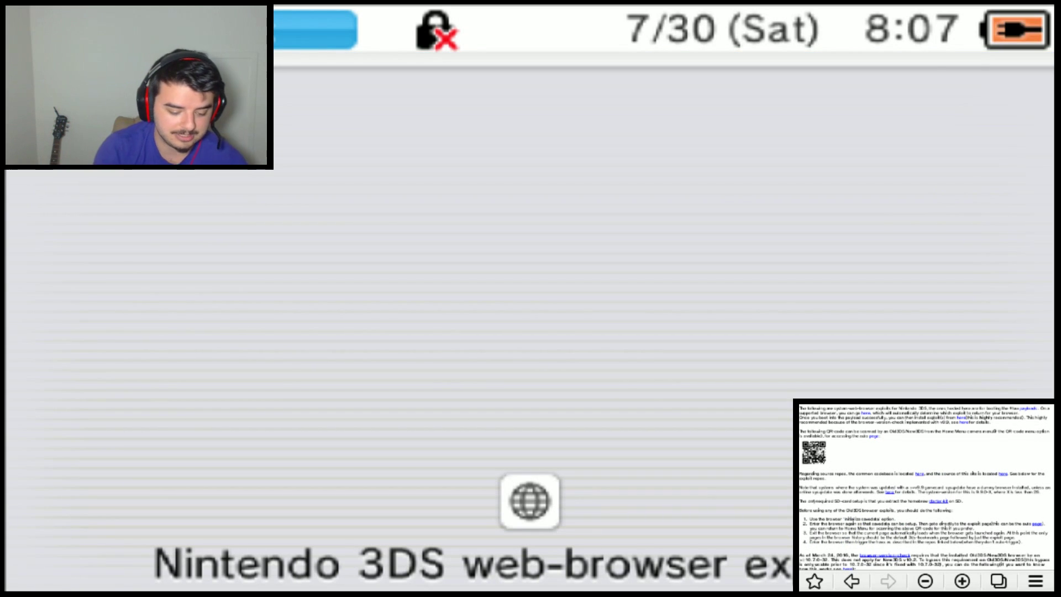
scroll(925, 486, "down", 3)
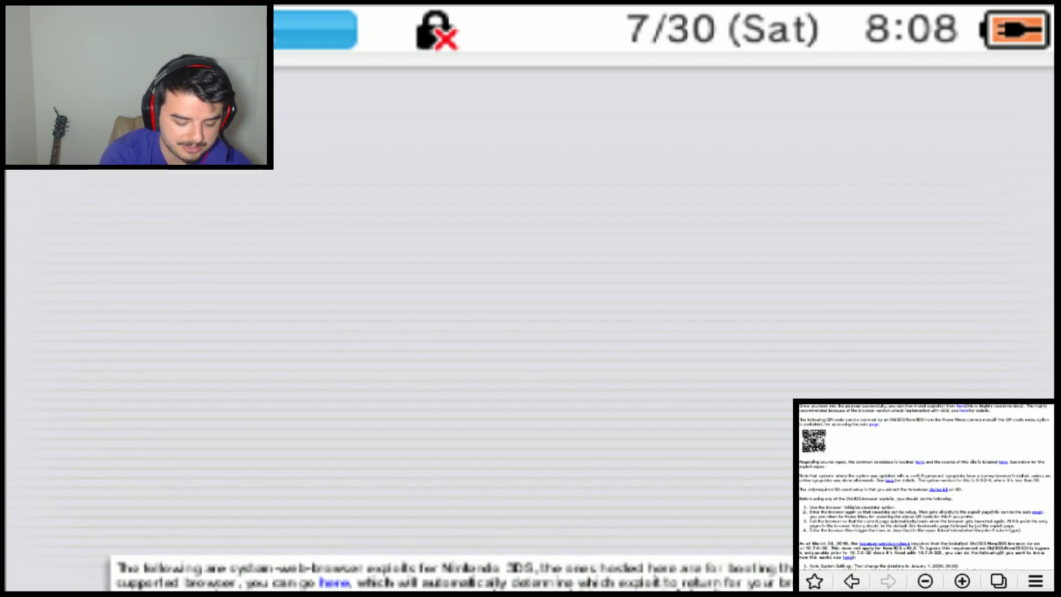
left_click(962, 581)
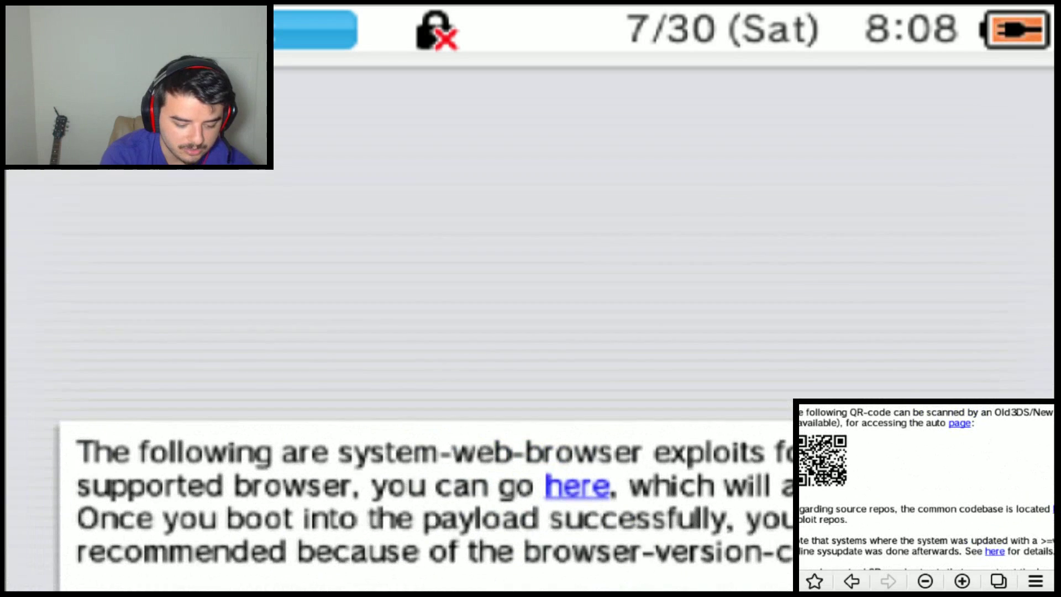
scroll(925, 486, "left", 2)
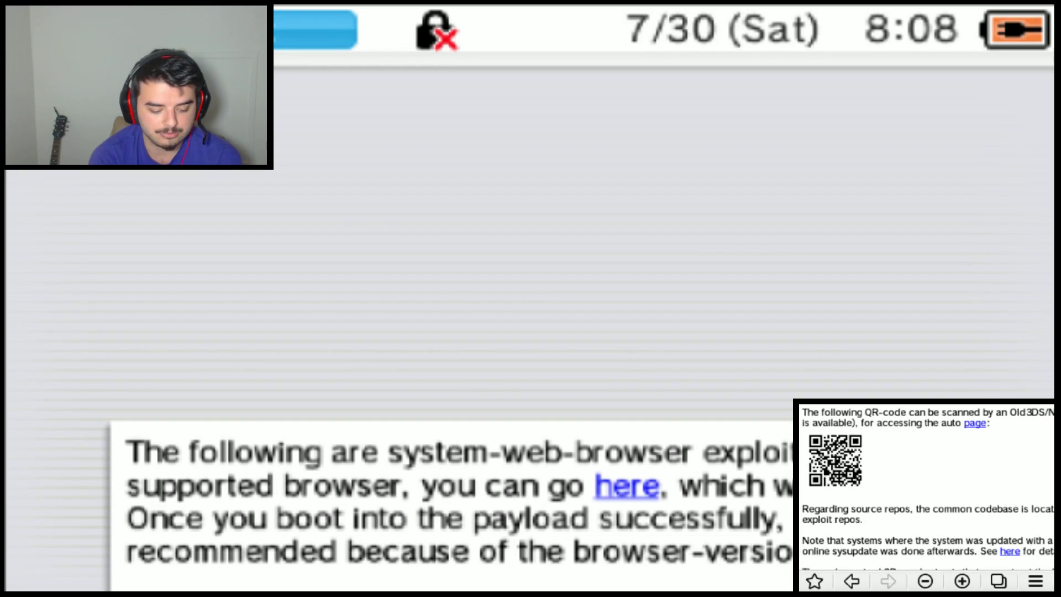
scroll(925, 486, "down", 3)
scroll(925, 486, "up", 2)
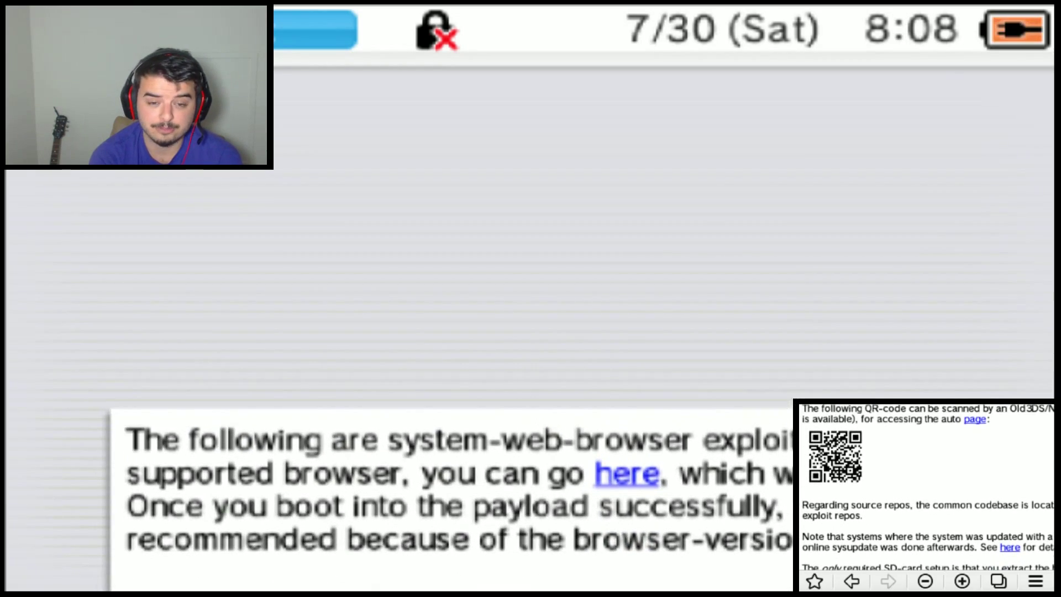
scroll(925, 486, "down", 10)
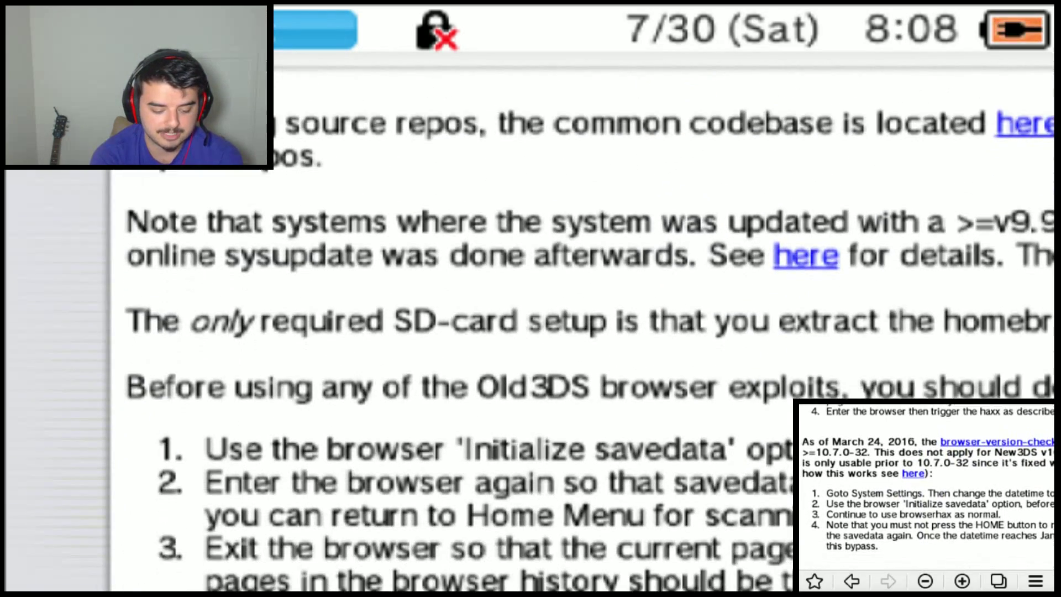
Scroll to the exploit table and read the versions for New3DS entries like browserhax_fright and browserhax_fright_tx3g
scroll(925, 486, "down", 5)
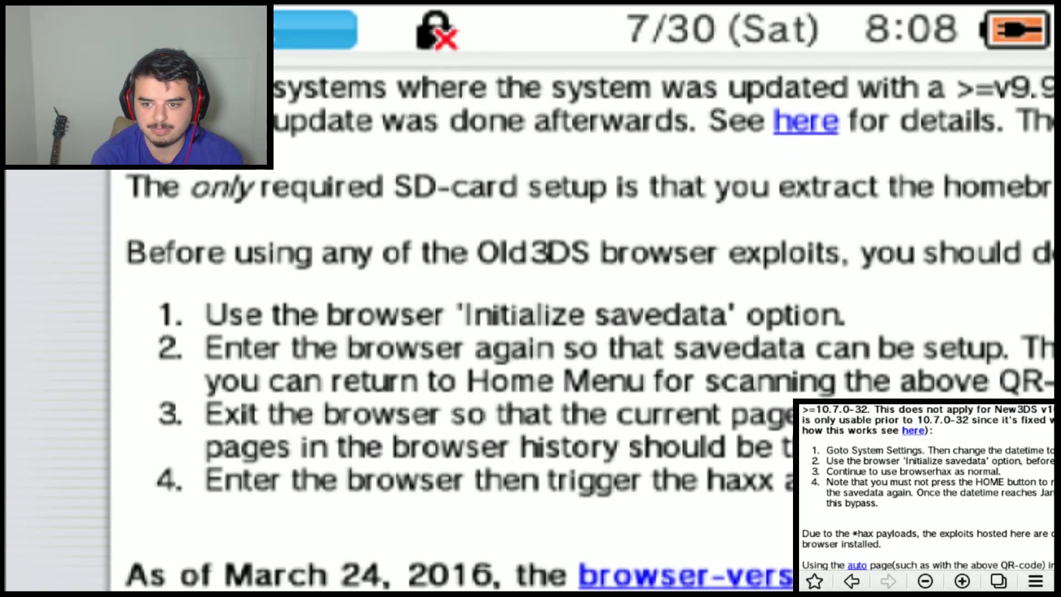
scroll(925, 486, "up", 3)
scroll(925, 486, "down", 6)
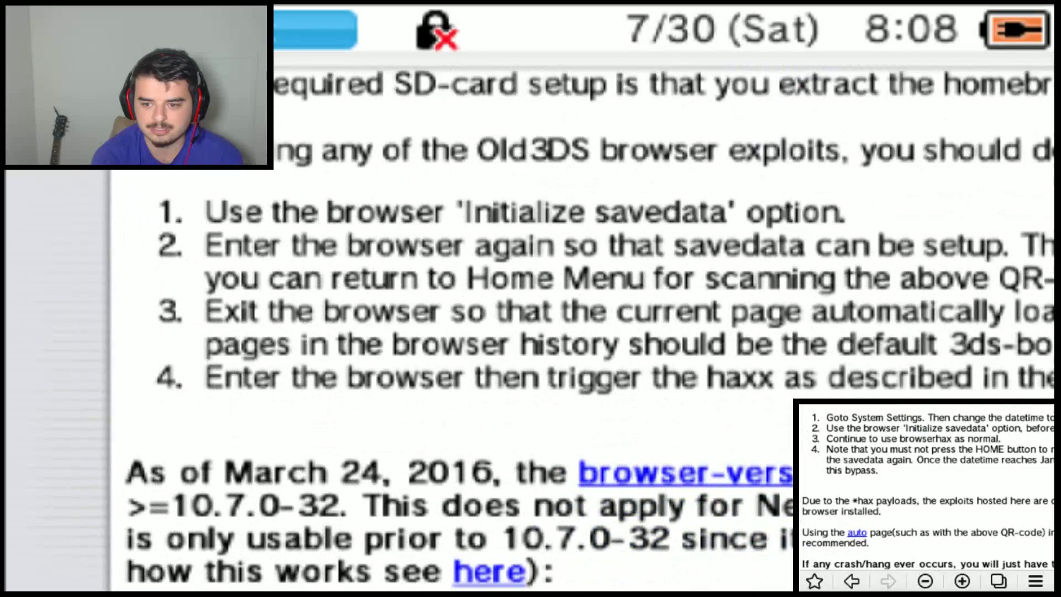
scroll(925, 487, "down", 7)
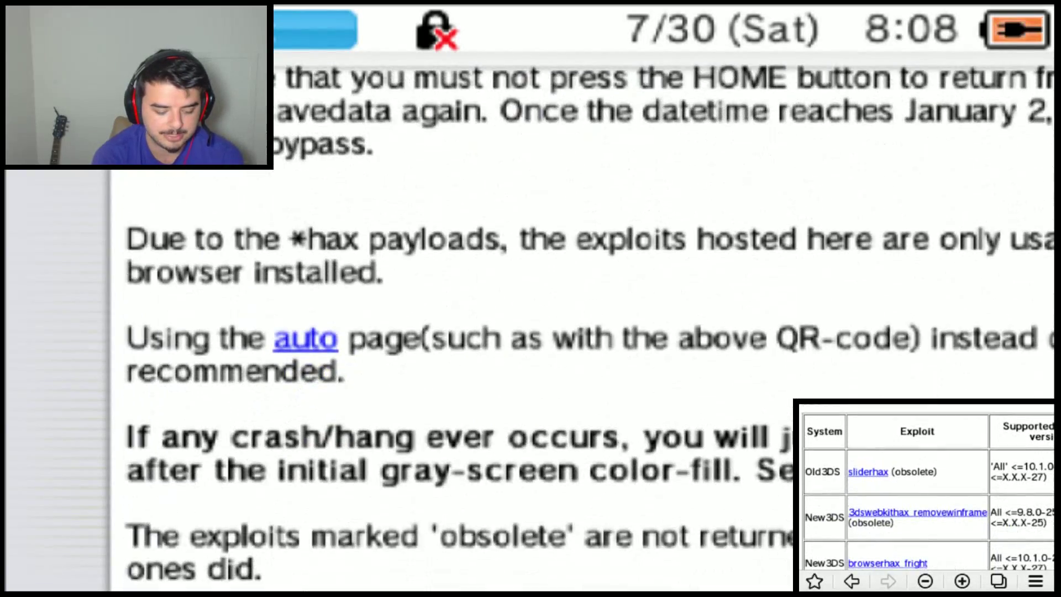
scroll(925, 486, "down", 3)
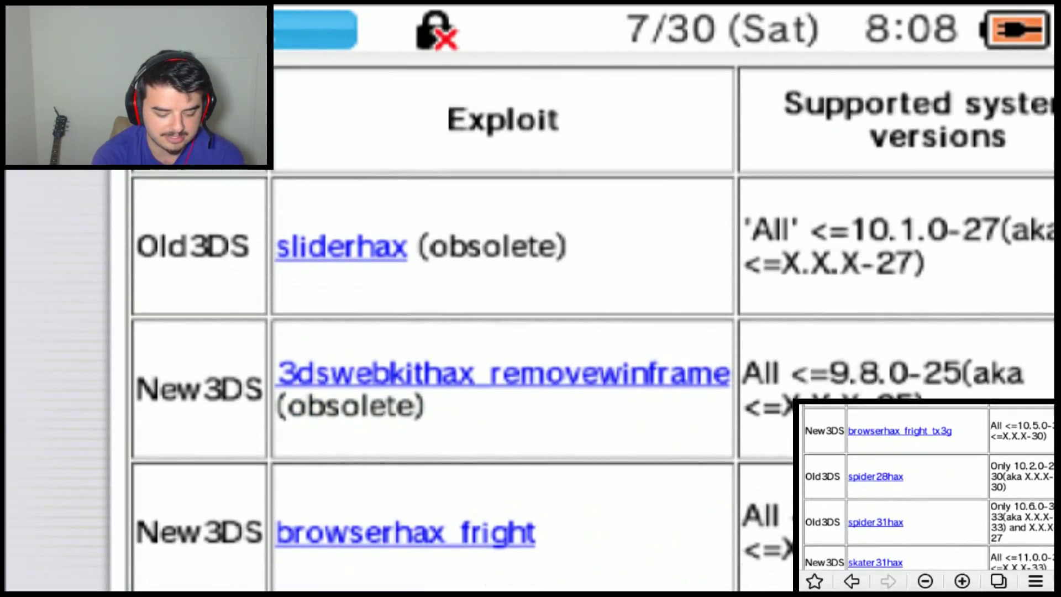
scroll(925, 486, "down", 1)
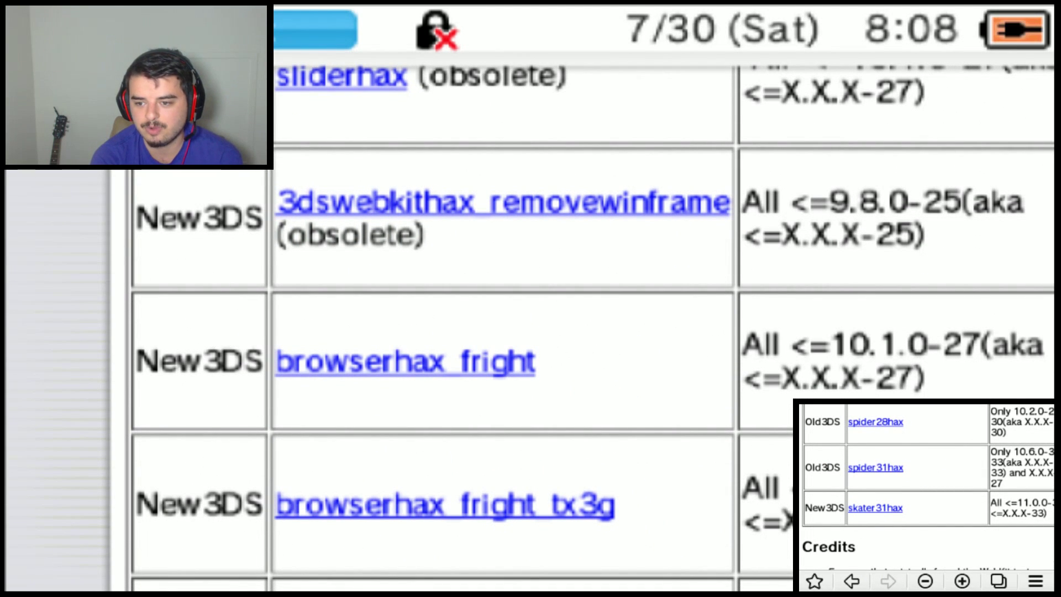
scroll(925, 487, "right", 4)
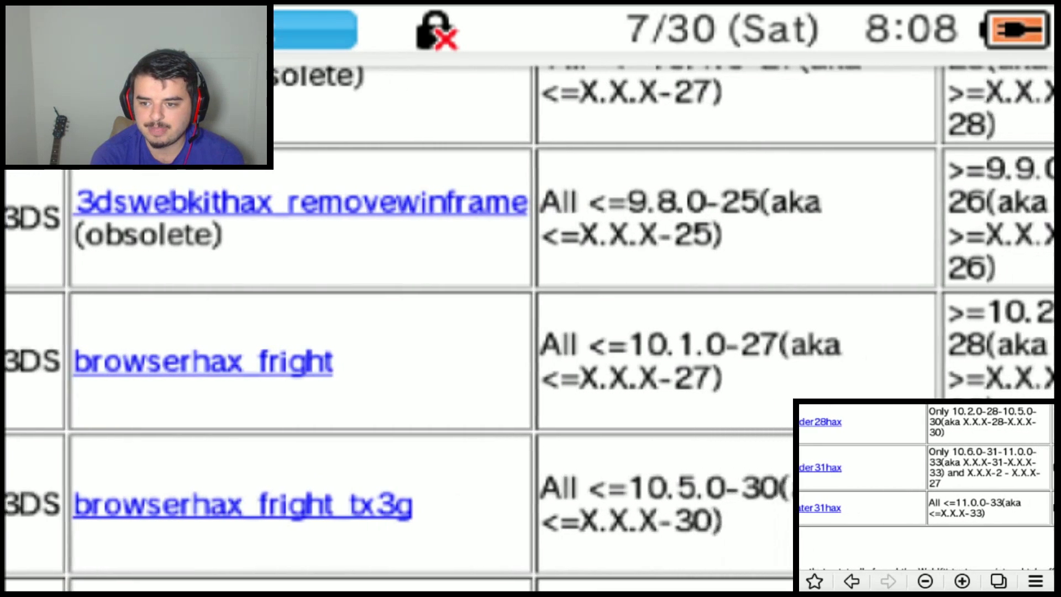
scroll(925, 486, "right", 1)
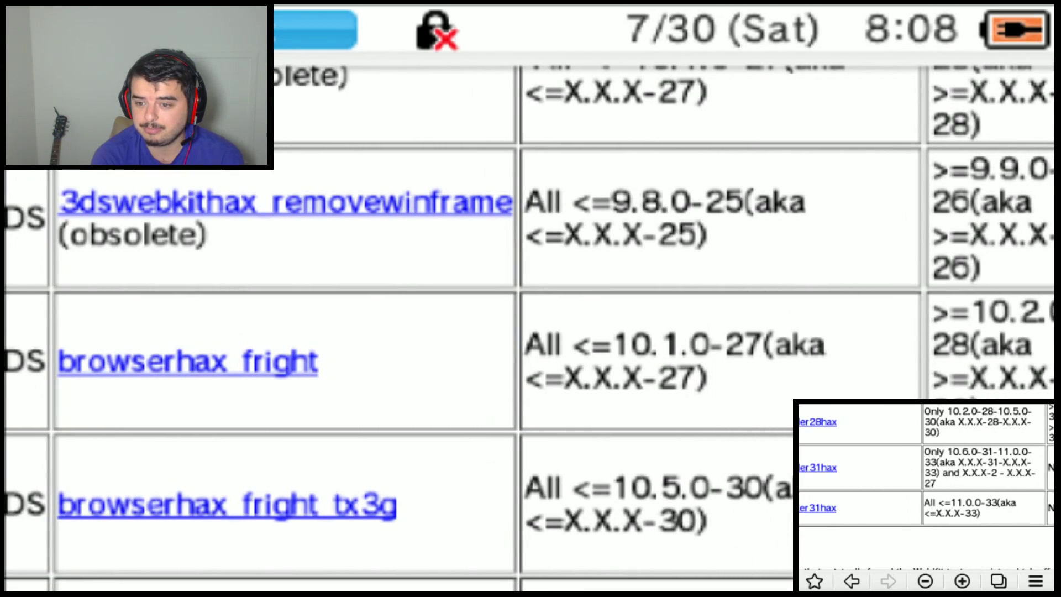
scroll(925, 486, "left", 3)
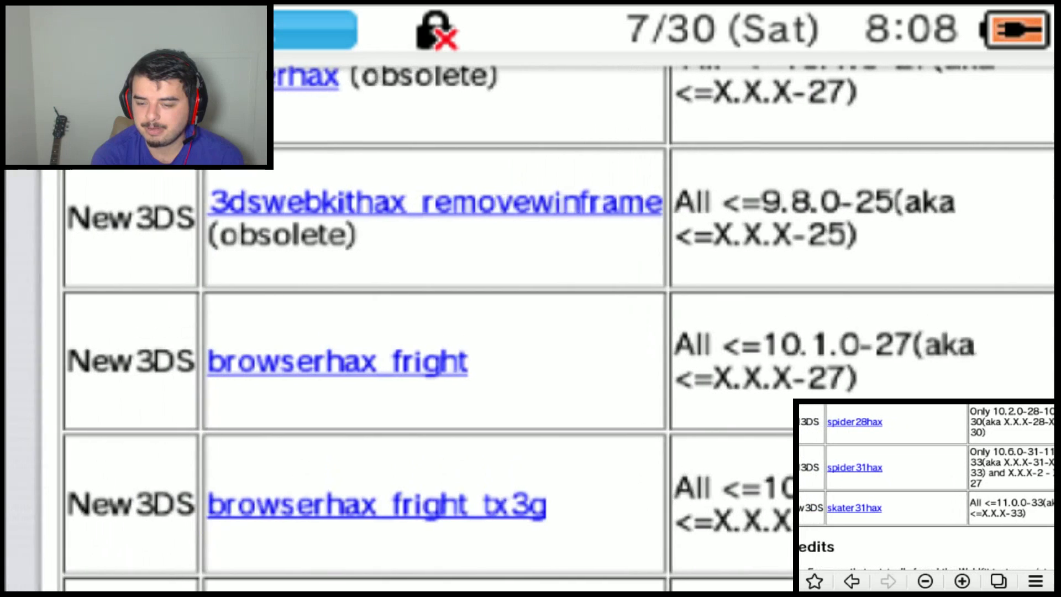
scroll(925, 486, "left", 1)
scroll(925, 486, "left", 2)
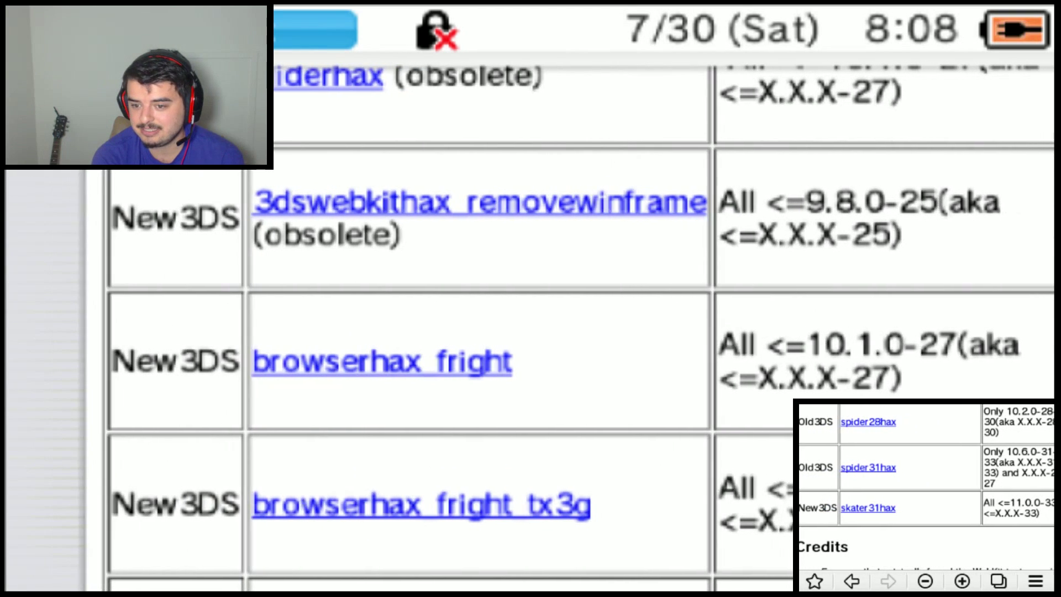
scroll(926, 487, "right", 2)
scroll(925, 487, "right", 1)
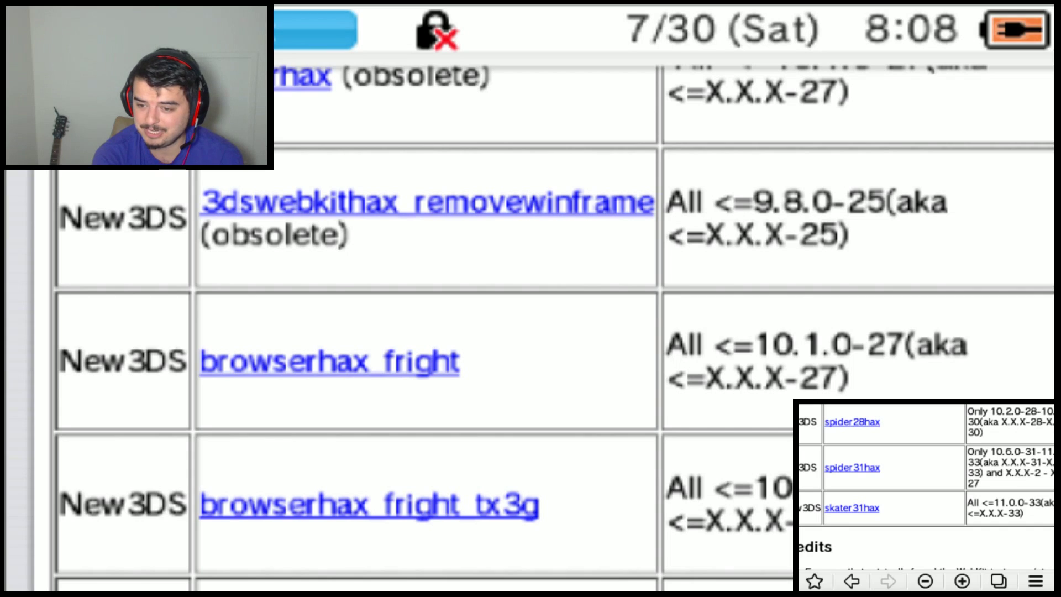
scroll(925, 487, "right", 3)
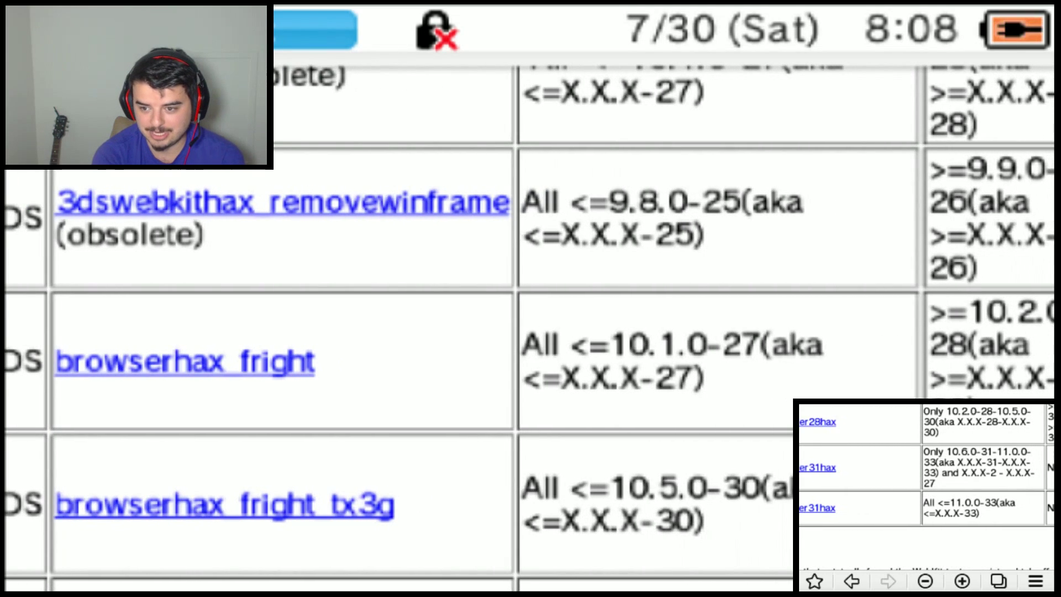
scroll(925, 486, "left", 4)
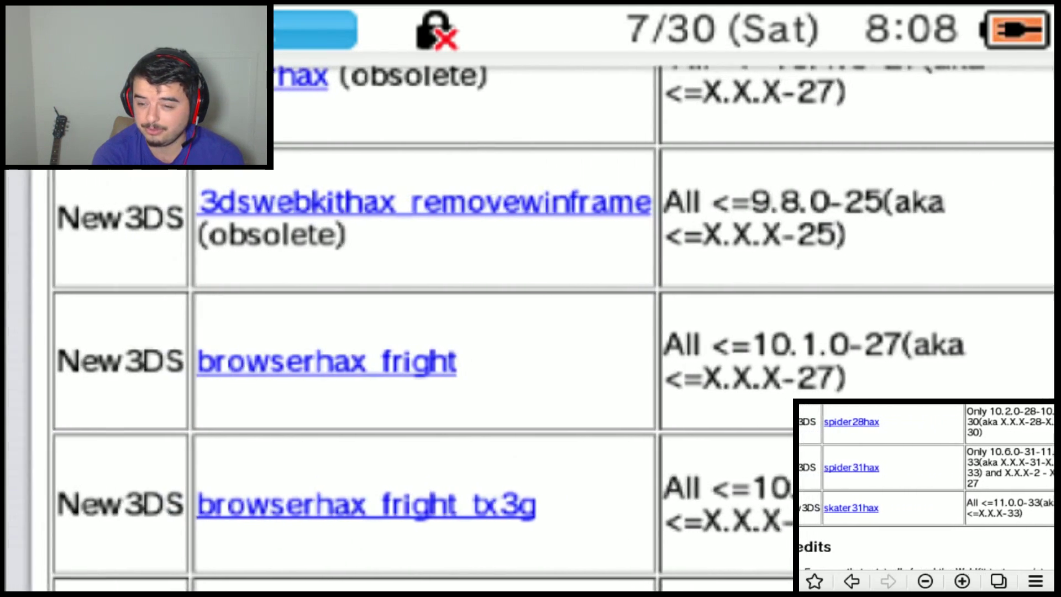
scroll(925, 486, "right", 4)
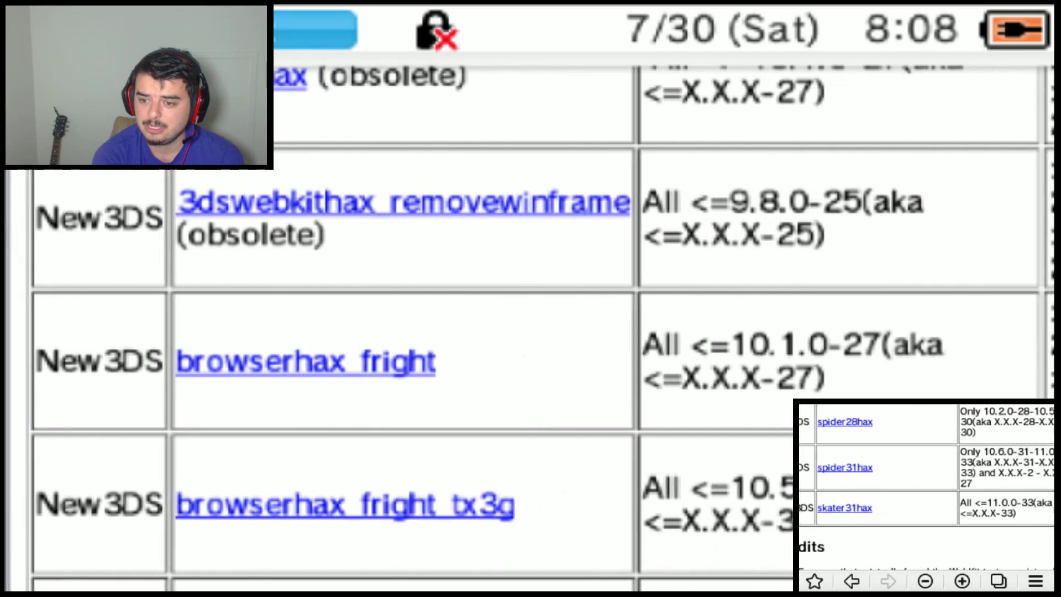
scroll(925, 487, "left", 1)
scroll(925, 486, "right", 1)
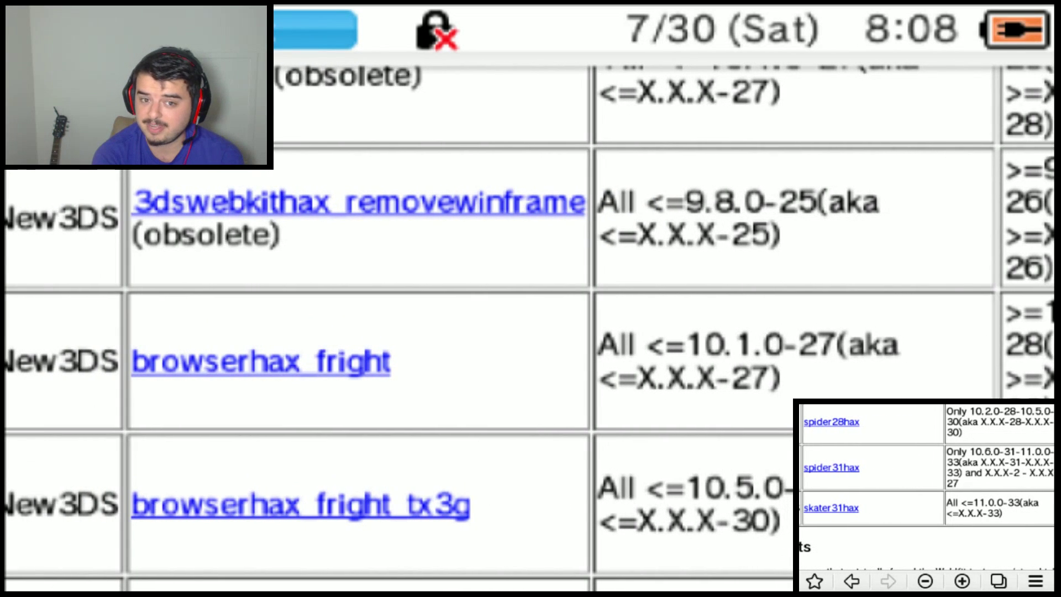
scroll(925, 486, "right", 1)
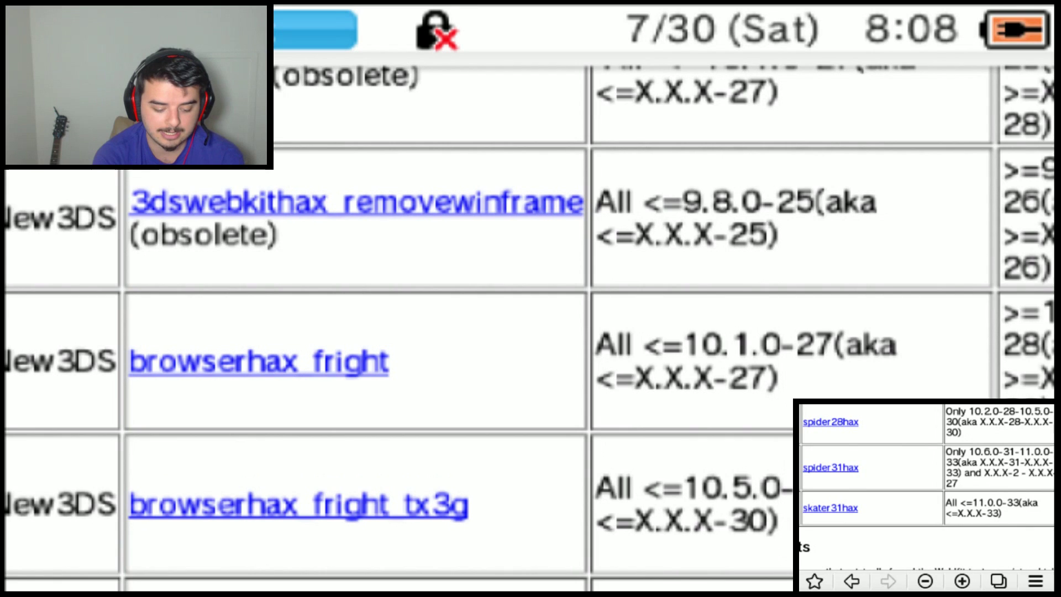
scroll(925, 487, "left", 3)
scroll(925, 486, "up", 1)
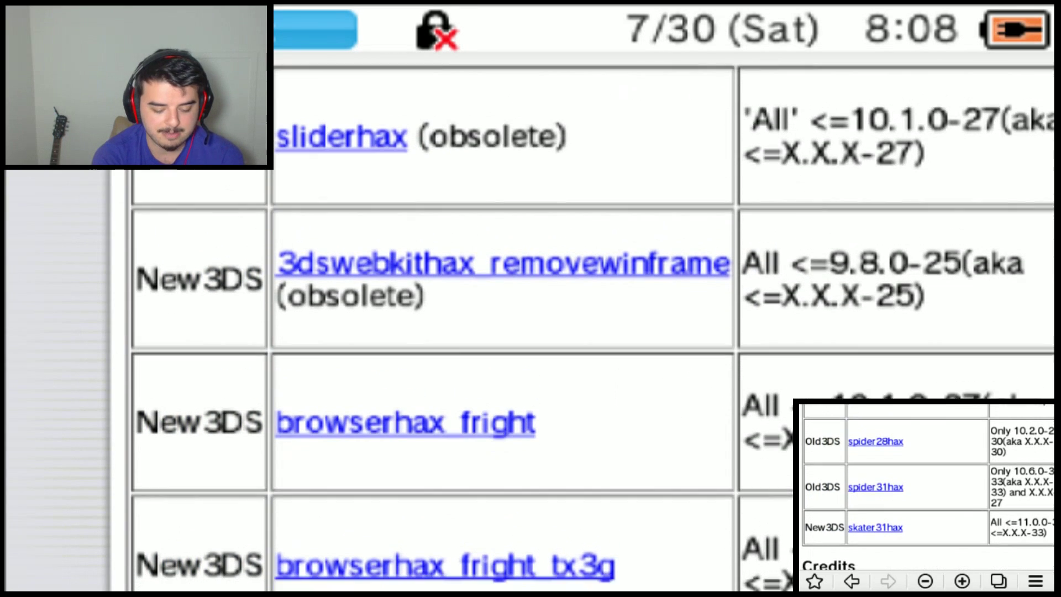